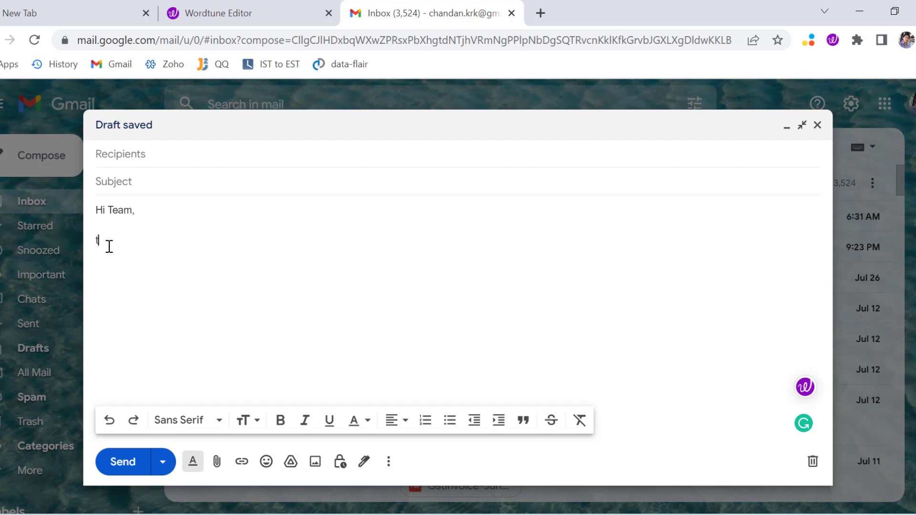
Write "Thank you so much." below the "Hi Team," greeting in the draft email
type("Thank you so m uc")
key("BackSpace")
key("BackSpace")
key("BackSpace")
type("uch")
Rewrite the thank-you sentence with Wordtune, choosing the suggestion "I really appreciate your help."
triple_click(109, 246)
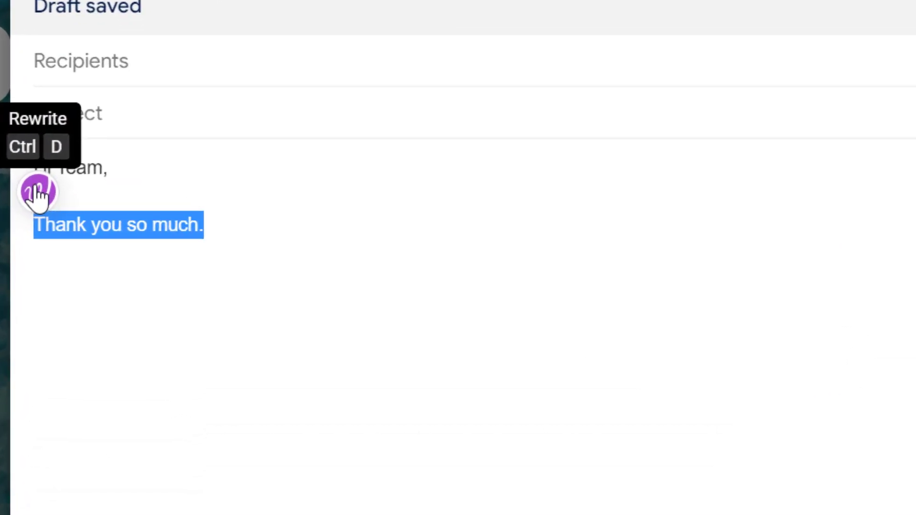
left_click(39, 193)
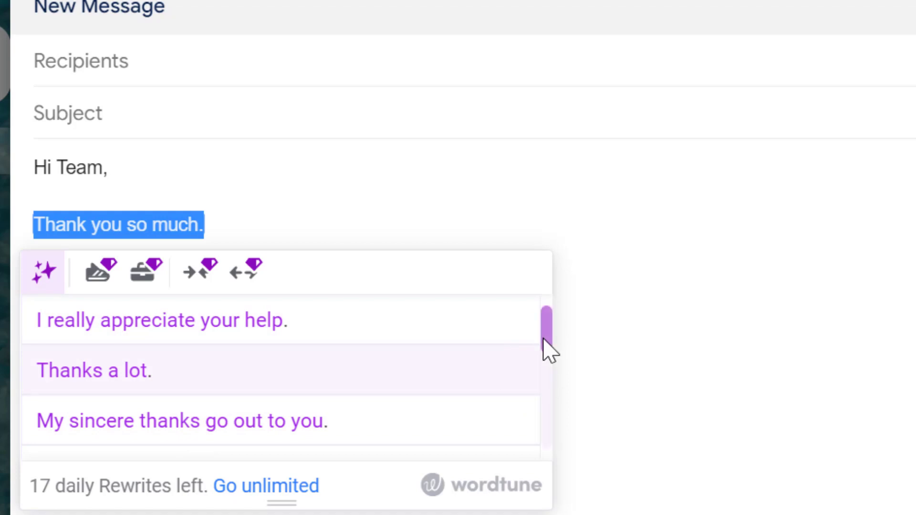
left_click_drag(543, 339, 497, 285)
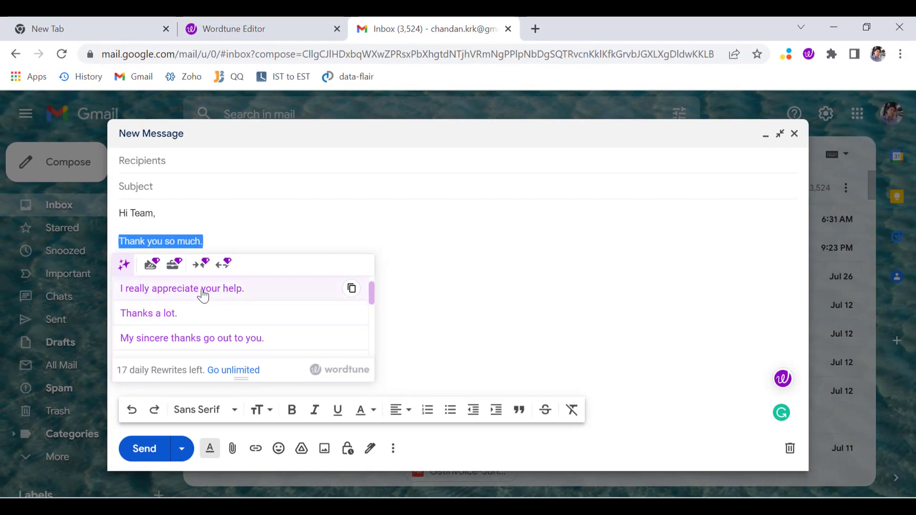
left_click(203, 295)
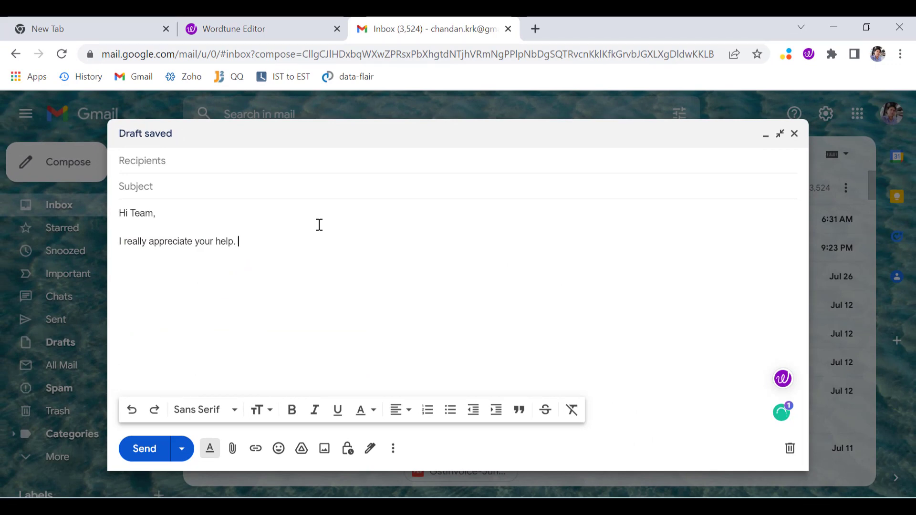
Add the sentence "I would like to connect with you." and replace it with Wordtune's suggestion "It would be great to connect with you."
type("I would like to connec")
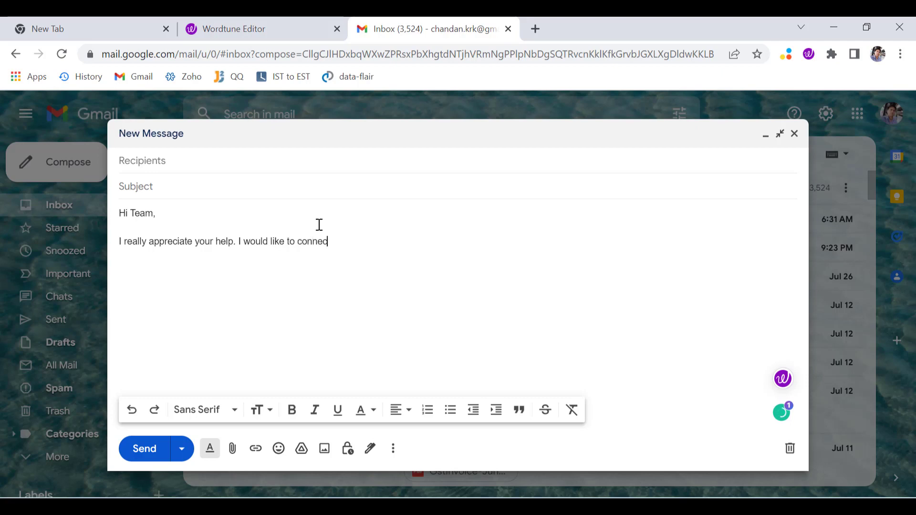
type("t with you.")
left_click(238, 242, "shift")
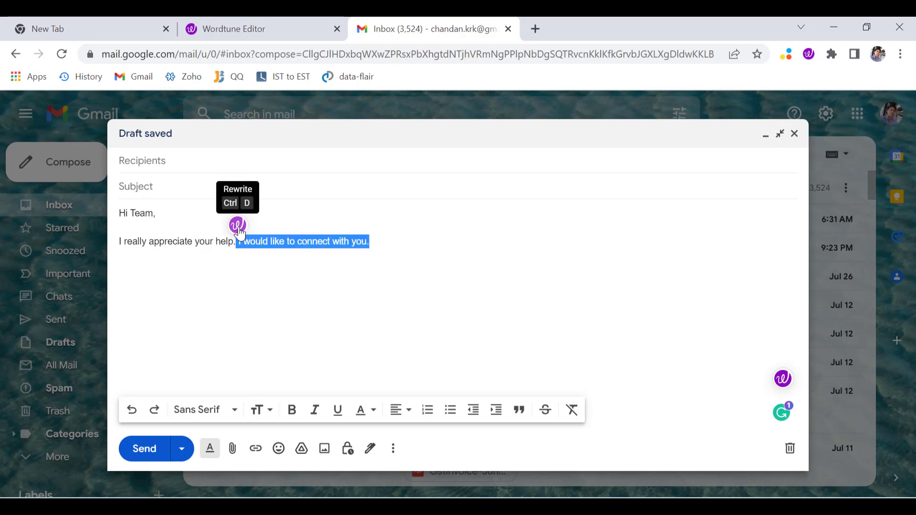
left_click(238, 225)
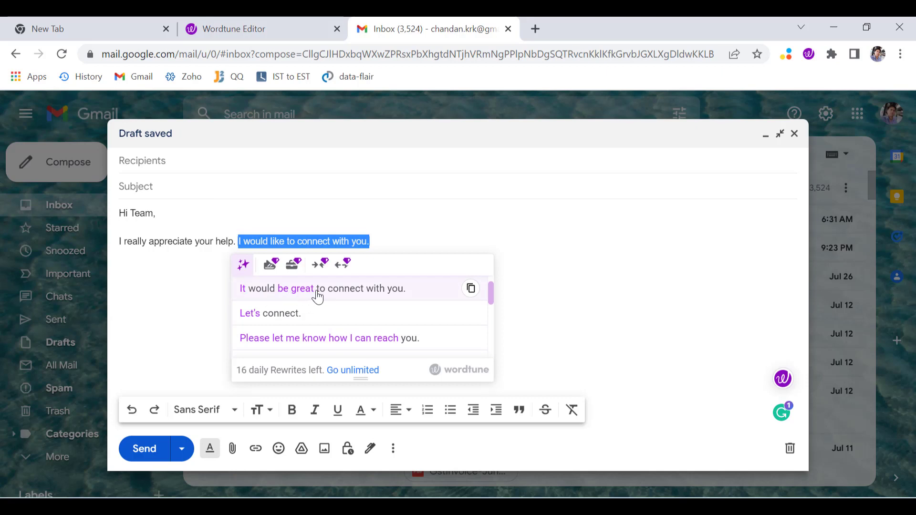
left_click(338, 292)
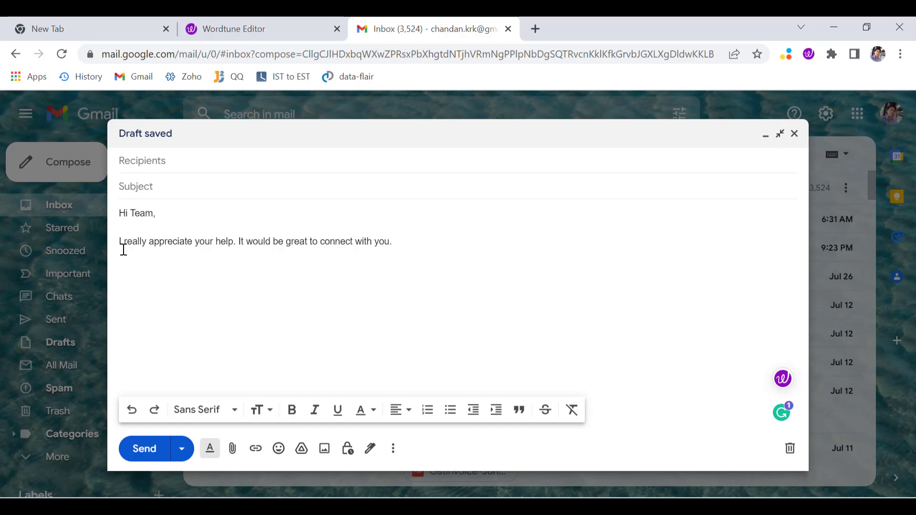
left_click_drag(421, 247, 73, 225)
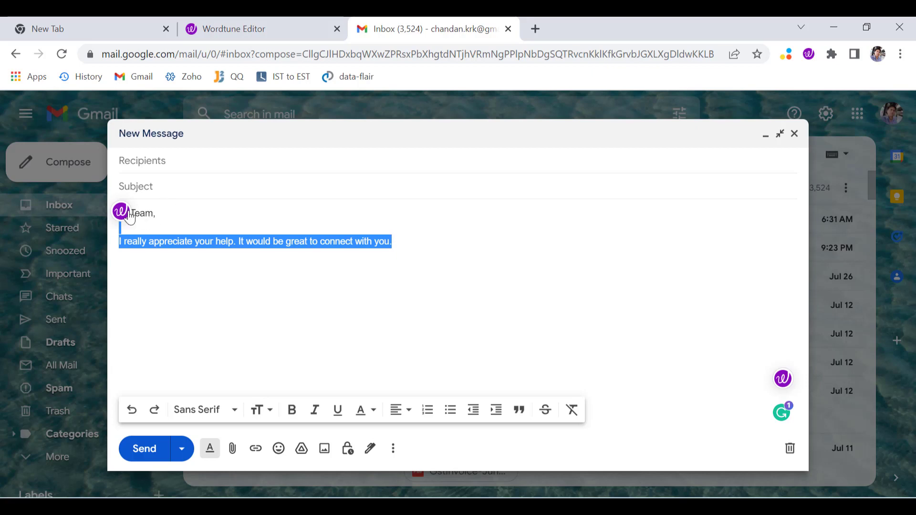
left_click(268, 233)
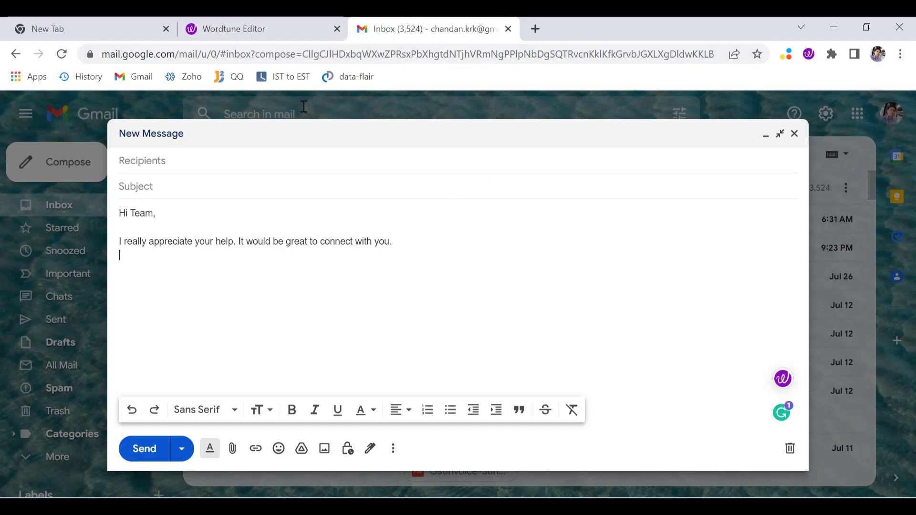
Open the wordtune.com website in a new browser tab
left_click(204, 25)
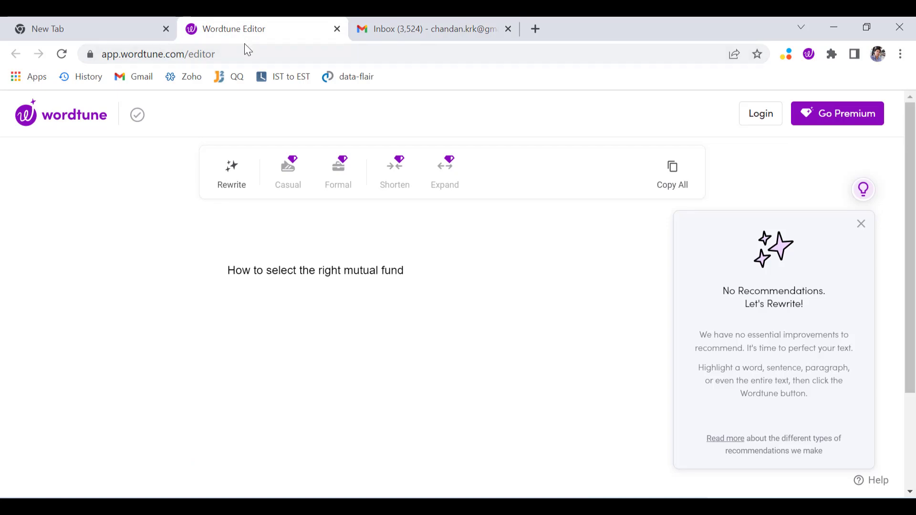
left_click(543, 29)
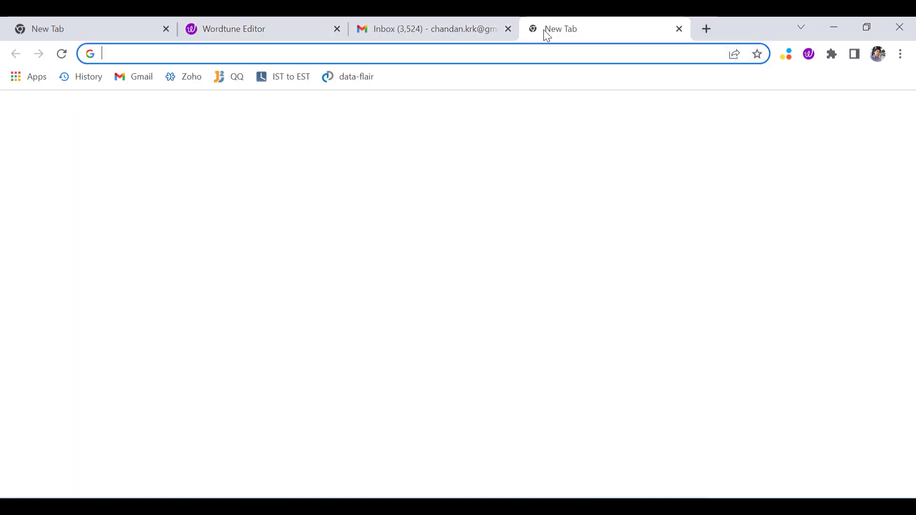
type("word")
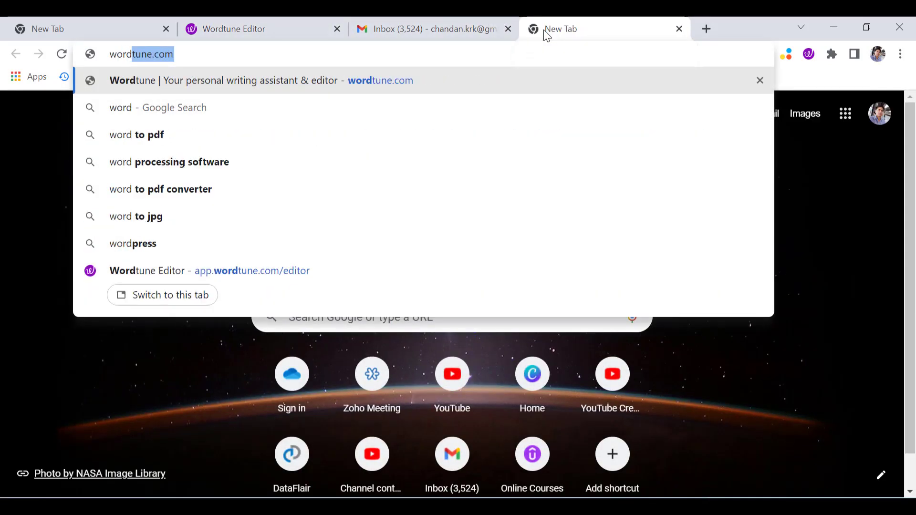
key("Return")
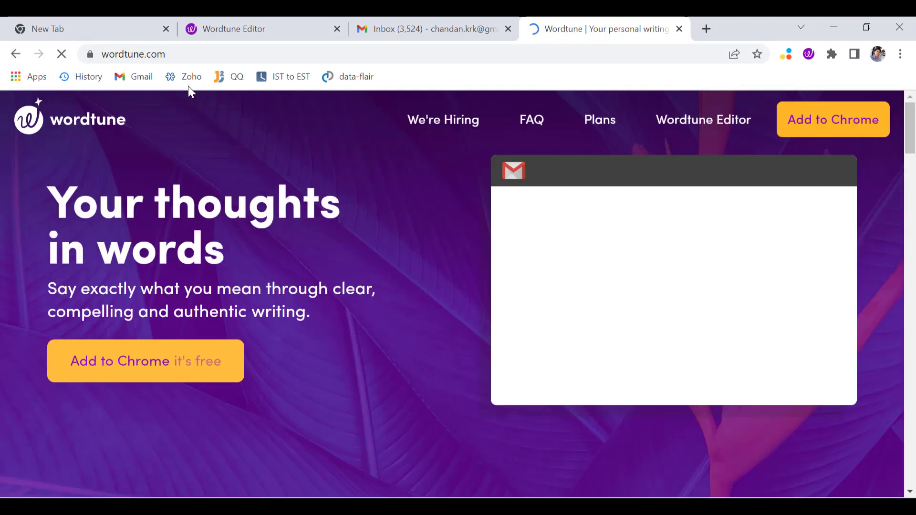
left_click(113, 54)
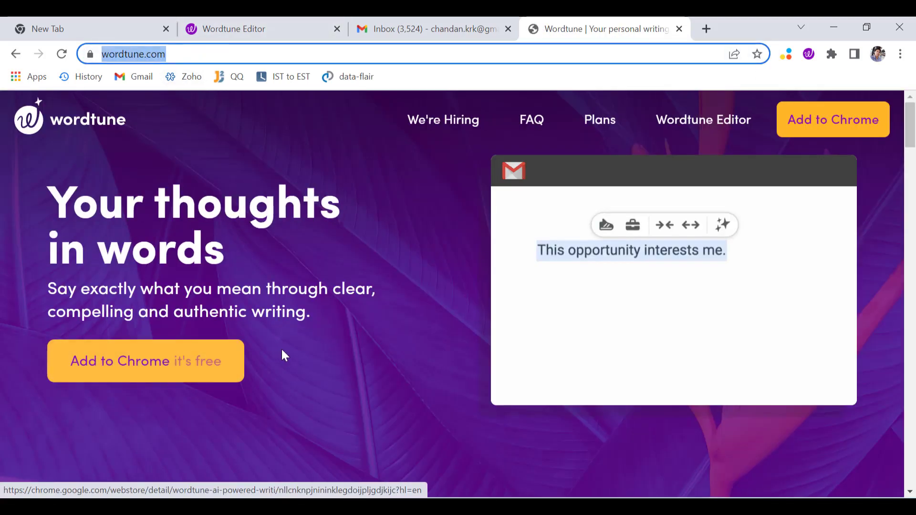
Read the headline and tagline on the Wordtune homepage and open the extension's Chrome Web Store page
left_click_drag(30, 213, 226, 256)
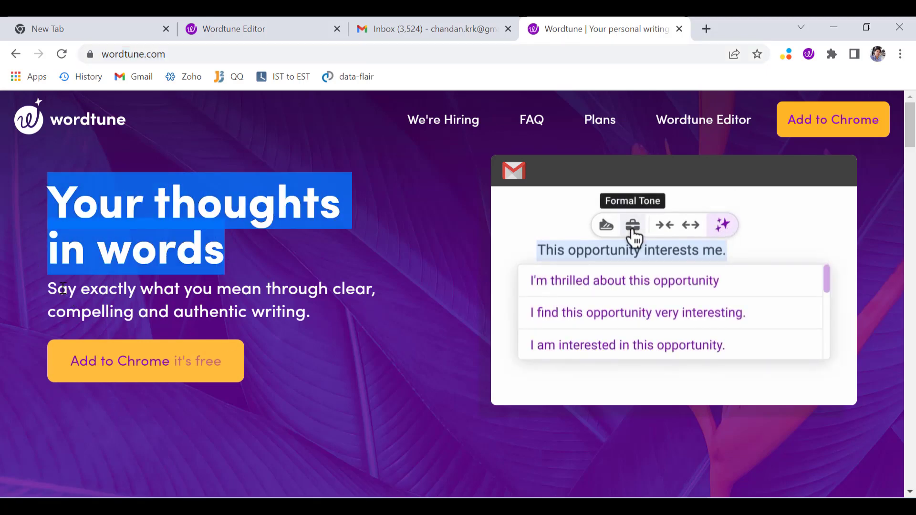
left_click_drag(63, 288, 388, 299)
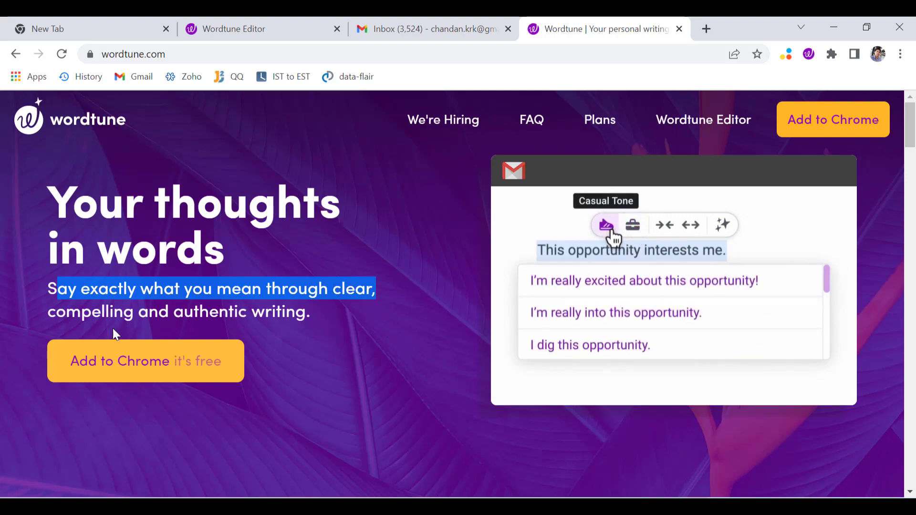
double_click(82, 314)
double_click(265, 302)
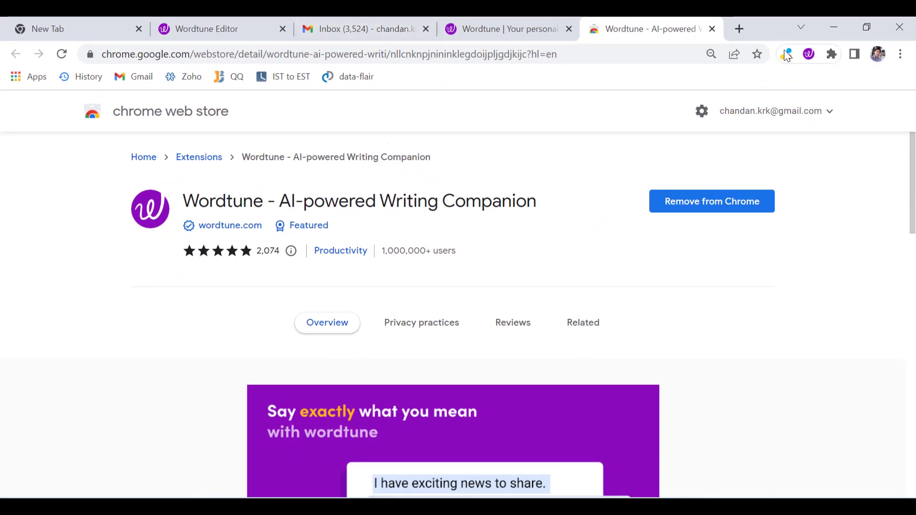
Open the Wordtune Editor from the browser extension and rewrite the title as "What to look for when choosing a mutual fund"
left_click(811, 57)
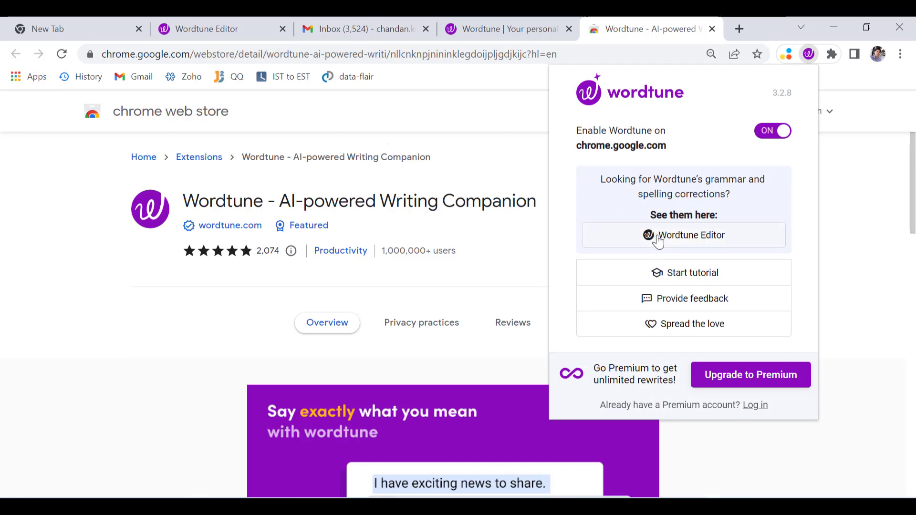
left_click(682, 243)
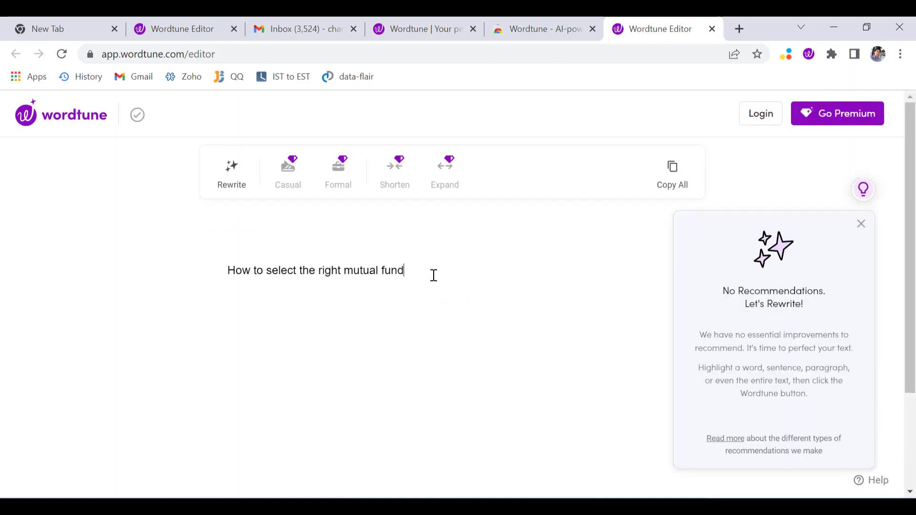
left_click_drag(431, 274, 129, 272)
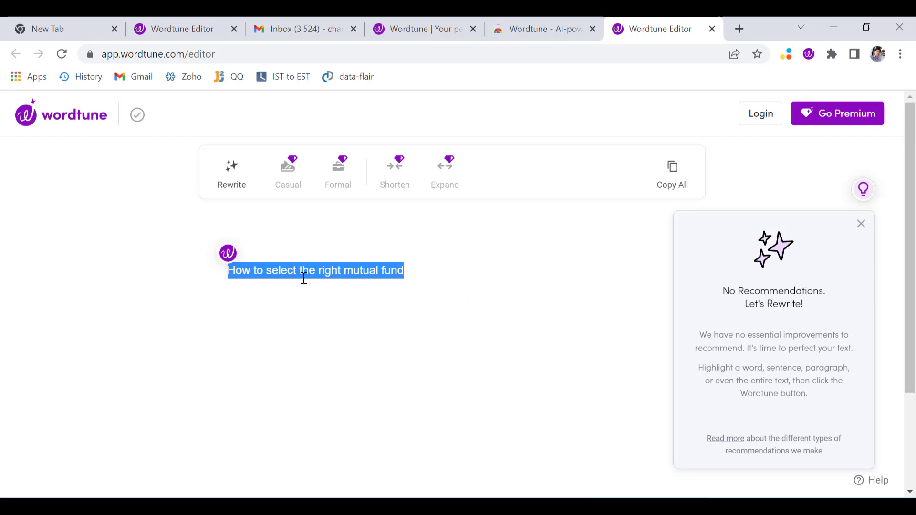
left_click(227, 254)
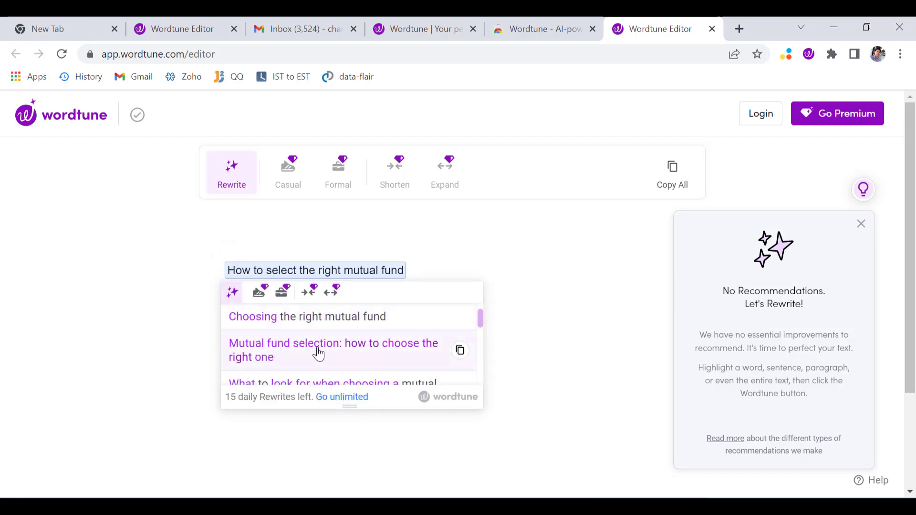
left_click_drag(479, 319, 479, 329)
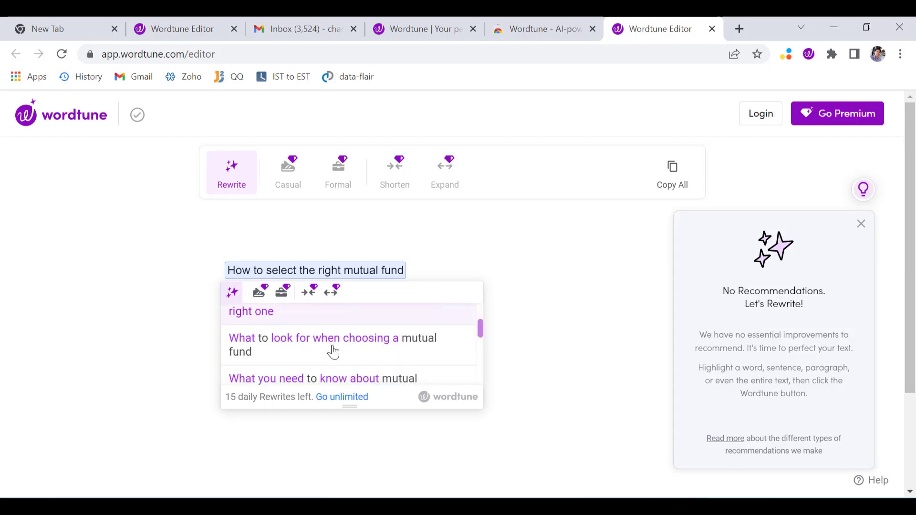
left_click(303, 355)
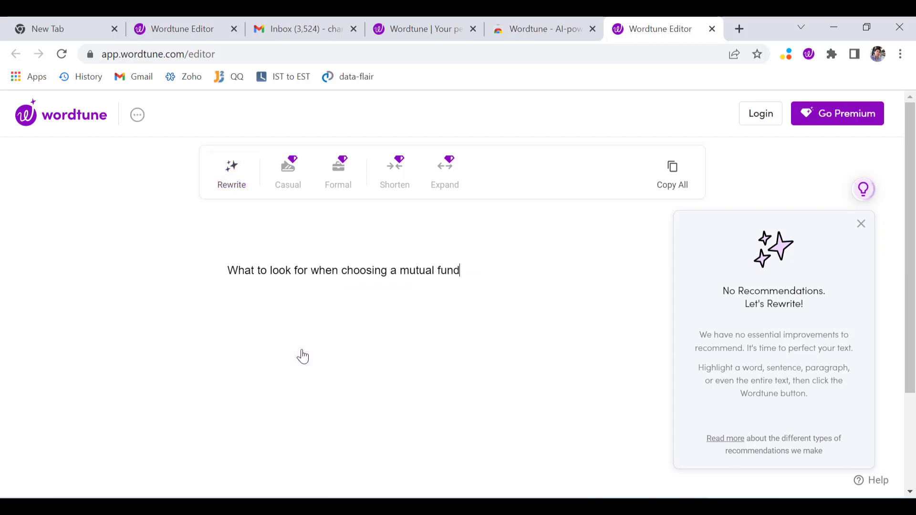
left_click_drag(523, 280, 93, 276)
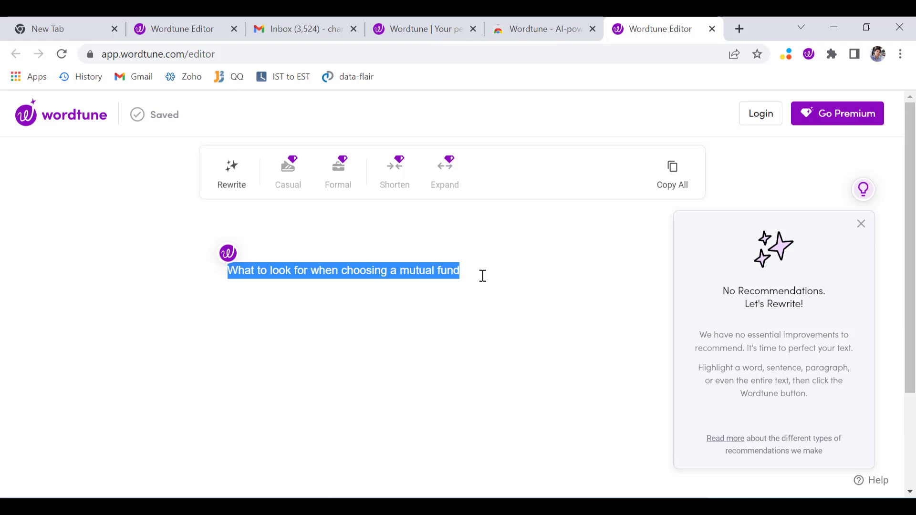
left_click(538, 372)
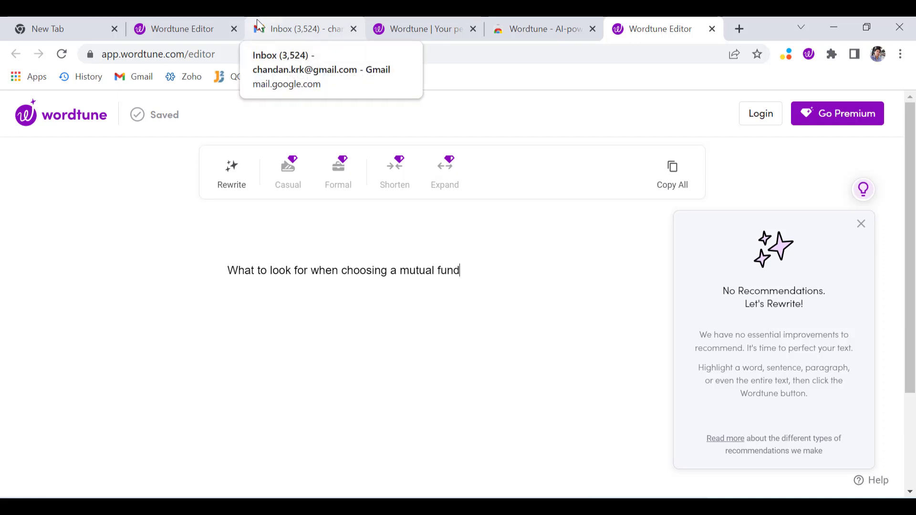
left_click(179, 22)
left_click(670, 22)
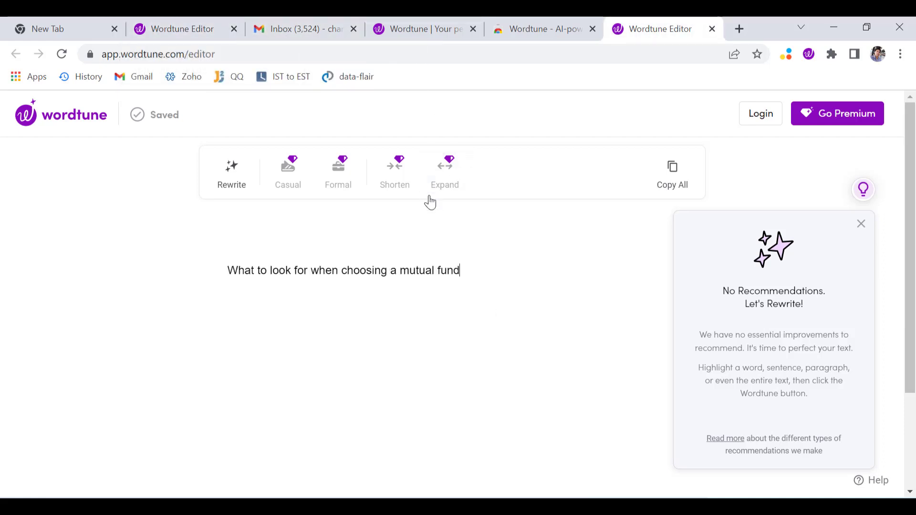
View the Premium offer for the Shorten feature, dismiss it, and close the recommendations pane
left_click(396, 167)
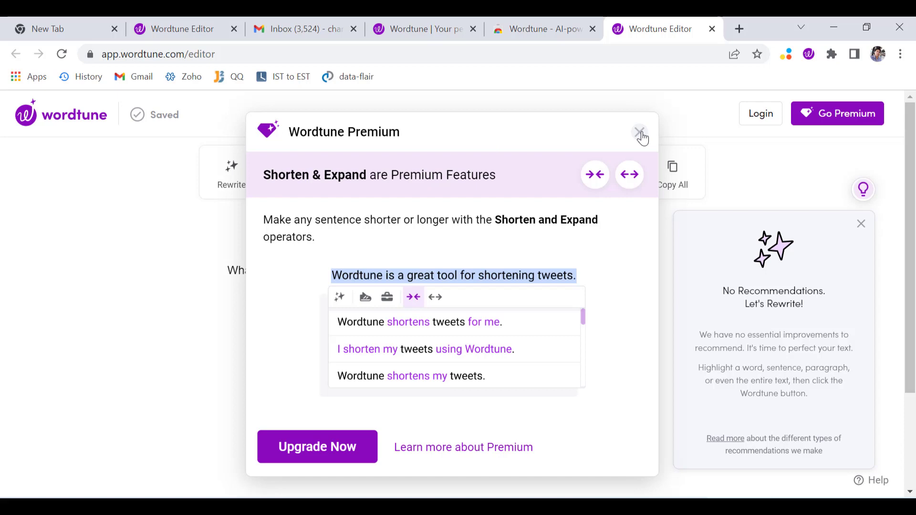
left_click(640, 133)
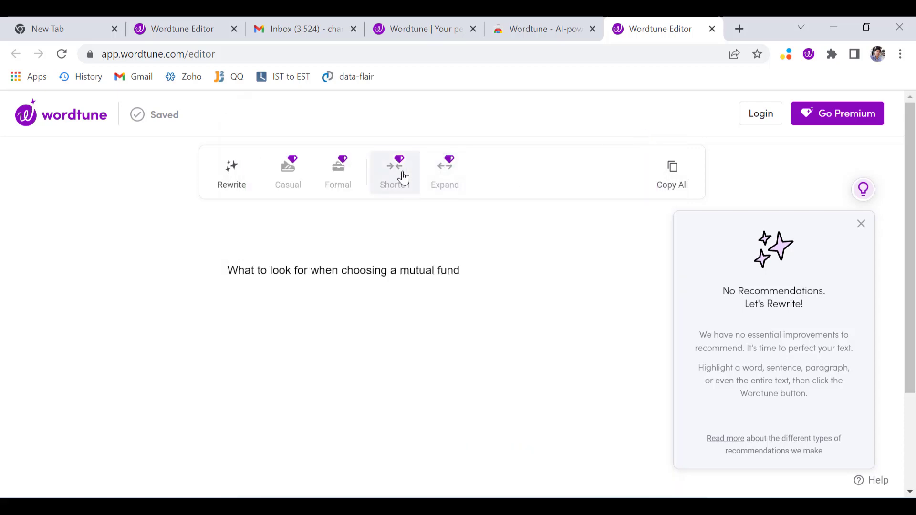
left_click_drag(230, 271, 507, 266)
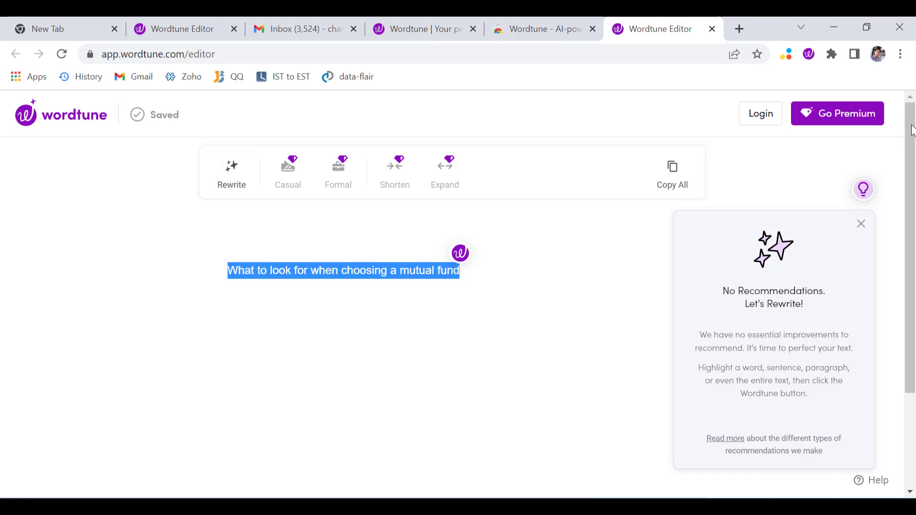
left_click(860, 225)
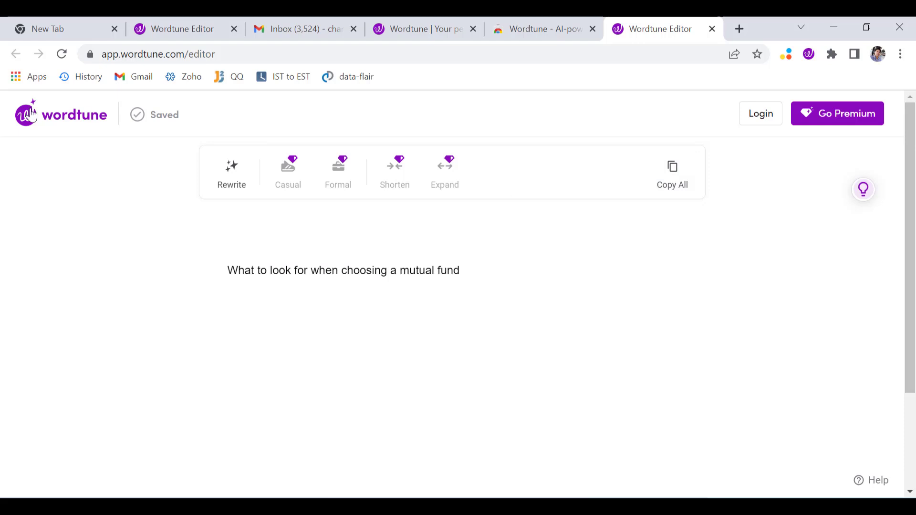